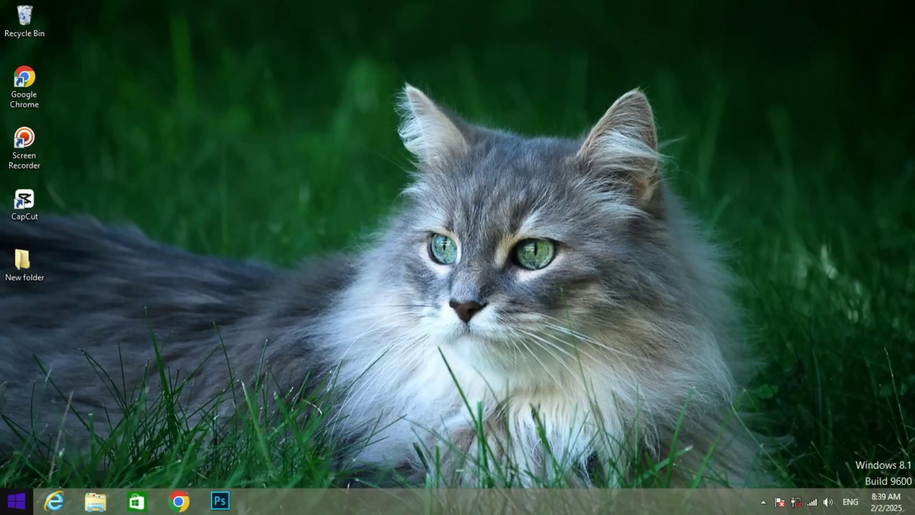
Open the Windows Temp folder by running the command temp, and grant permanent access to it.
left_click(4, 504)
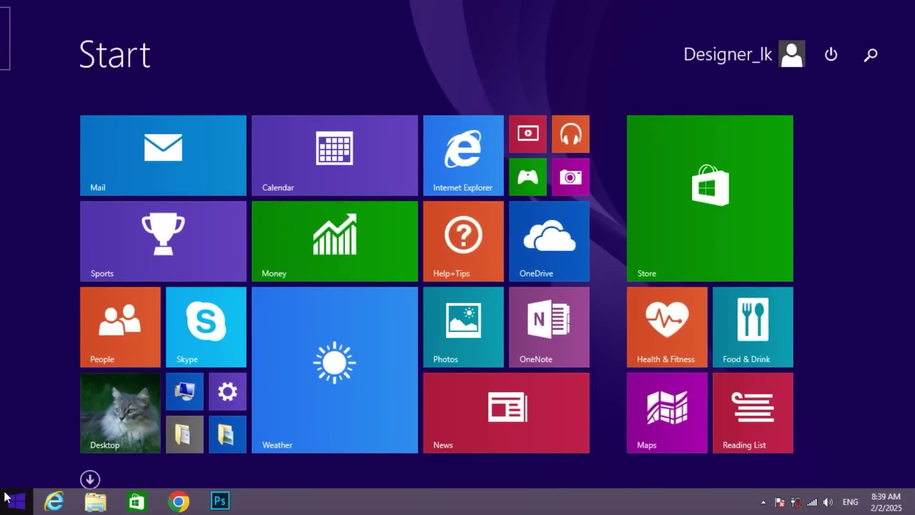
left_click(874, 55)
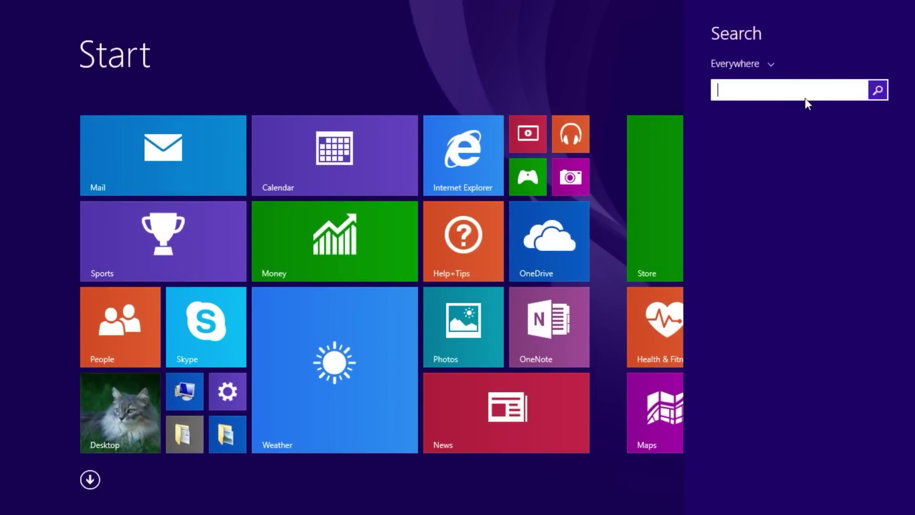
type("run")
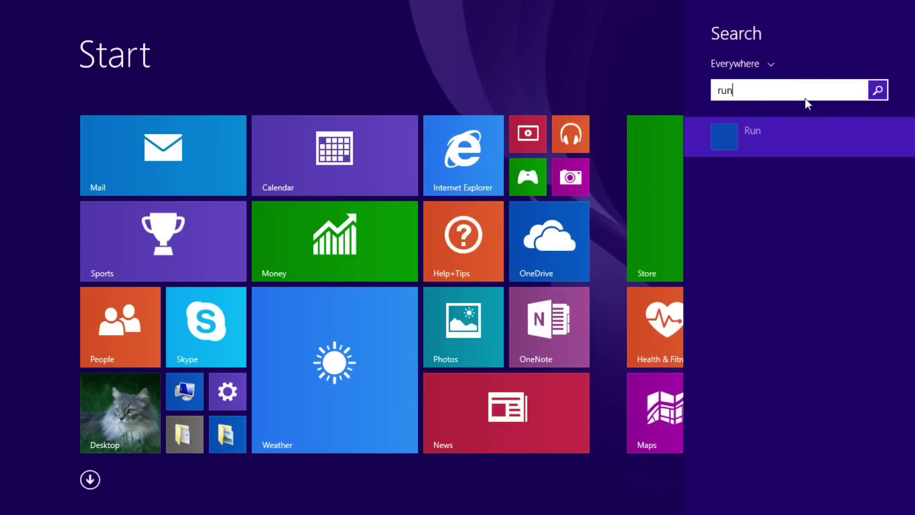
left_click(736, 140)
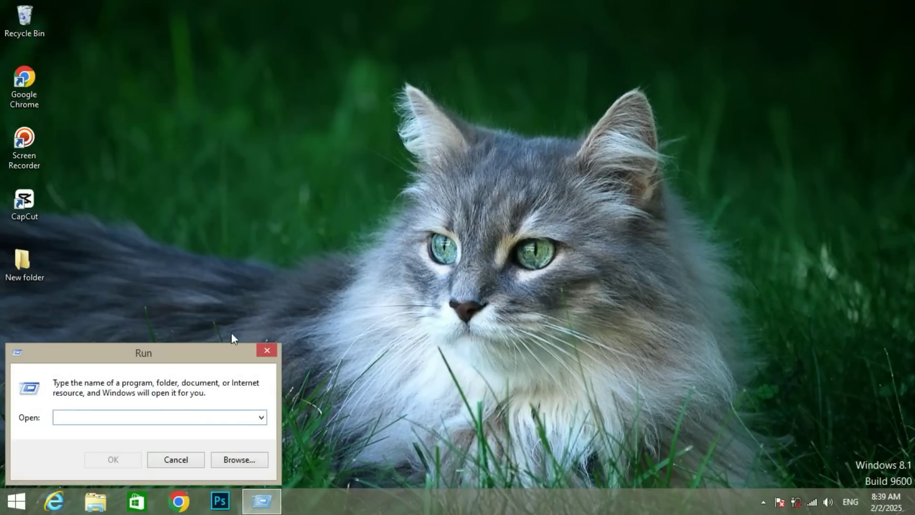
left_click_drag(158, 352, 493, 206)
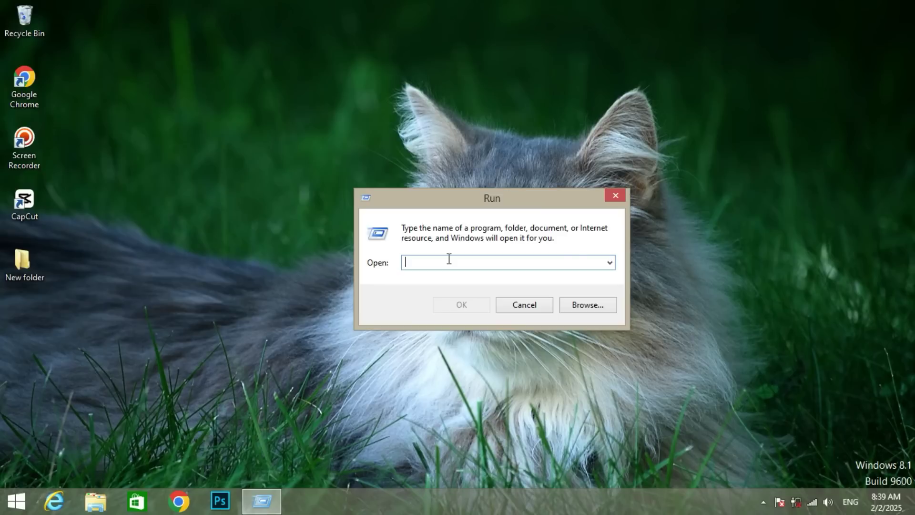
type("temp")
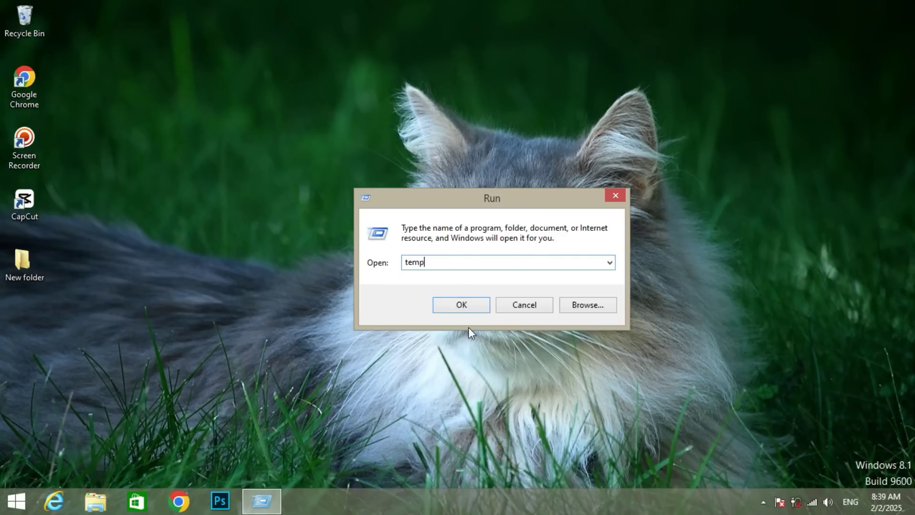
left_click(464, 308)
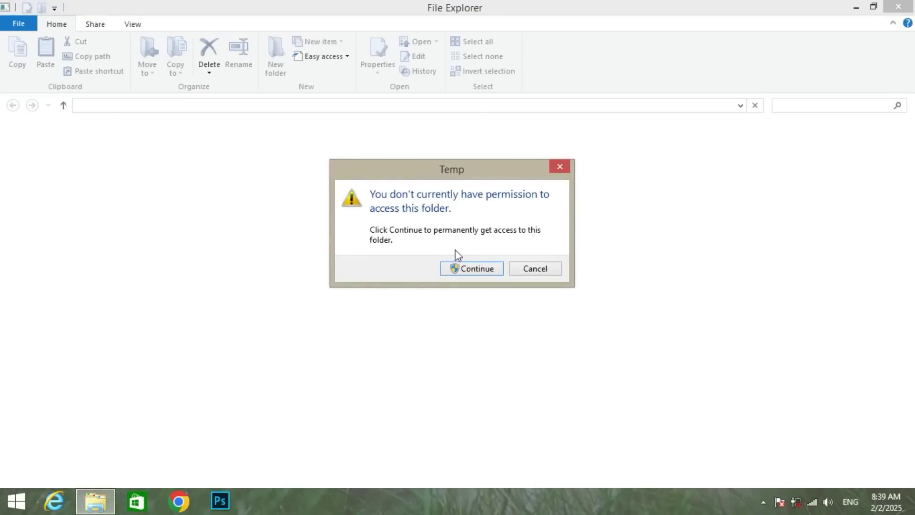
left_click(466, 270)
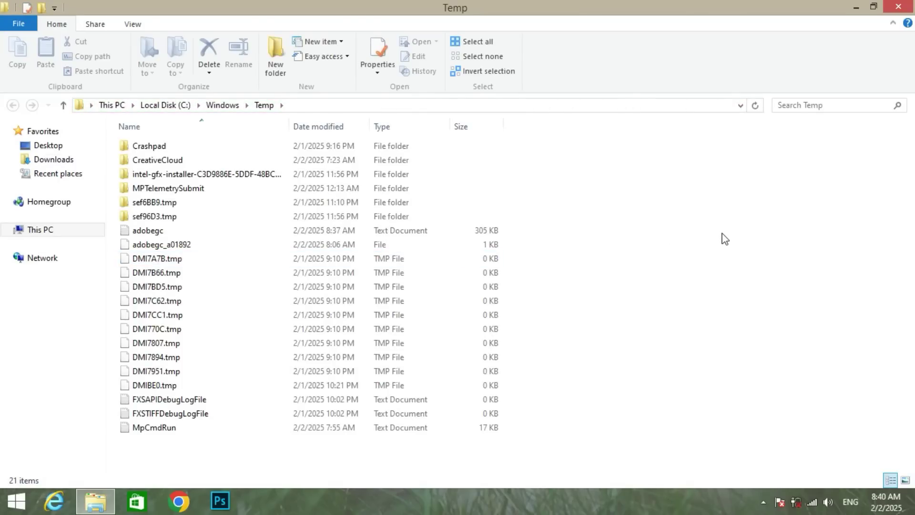
Delete everything in the Windows Temp folder, skipping all items that are in use, and close the folder.
left_click_drag(535, 445, 442, 134)
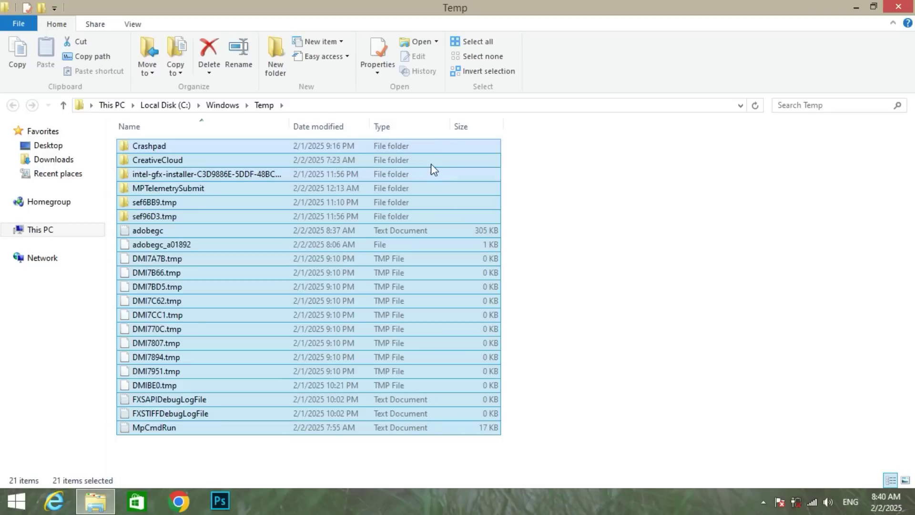
right_click(430, 163)
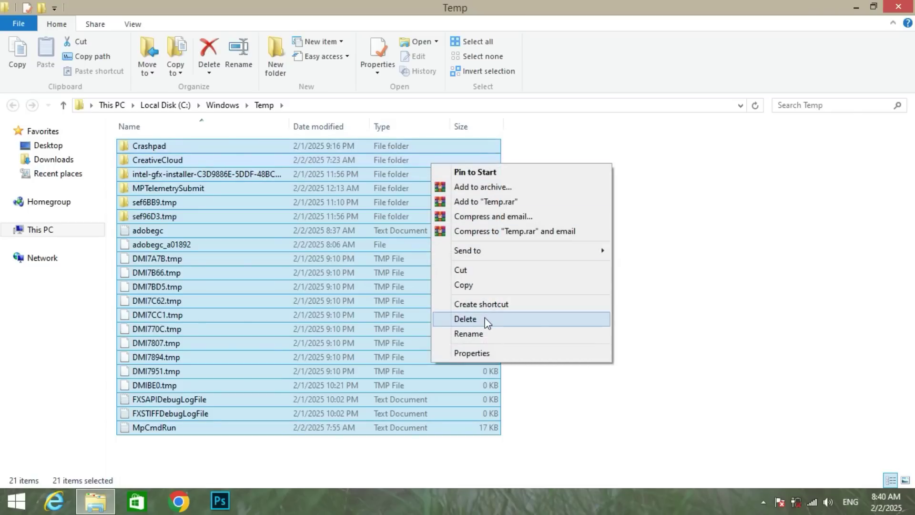
left_click(542, 325)
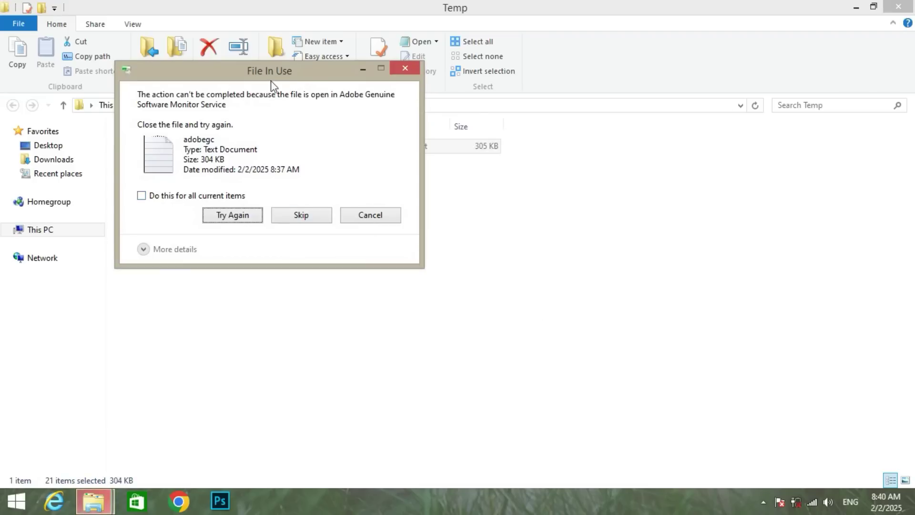
left_click_drag(271, 80, 615, 173)
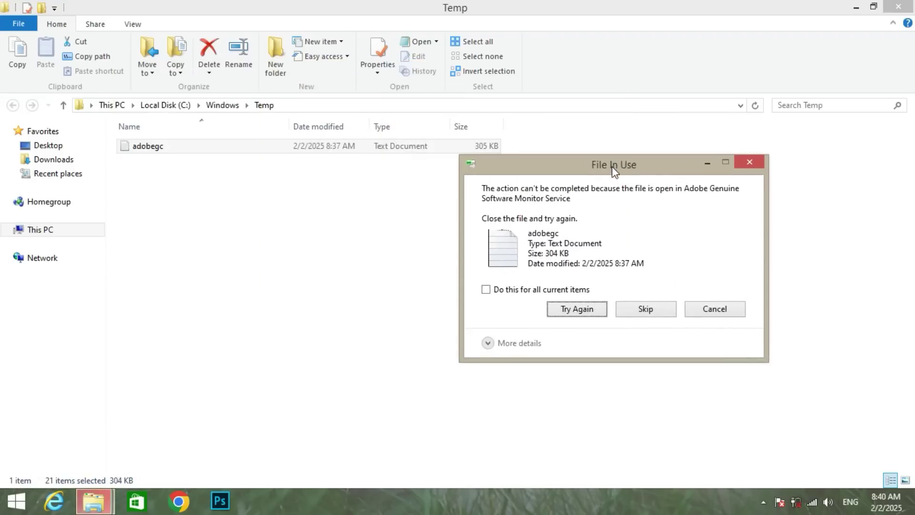
left_click(517, 291)
left_click(644, 308)
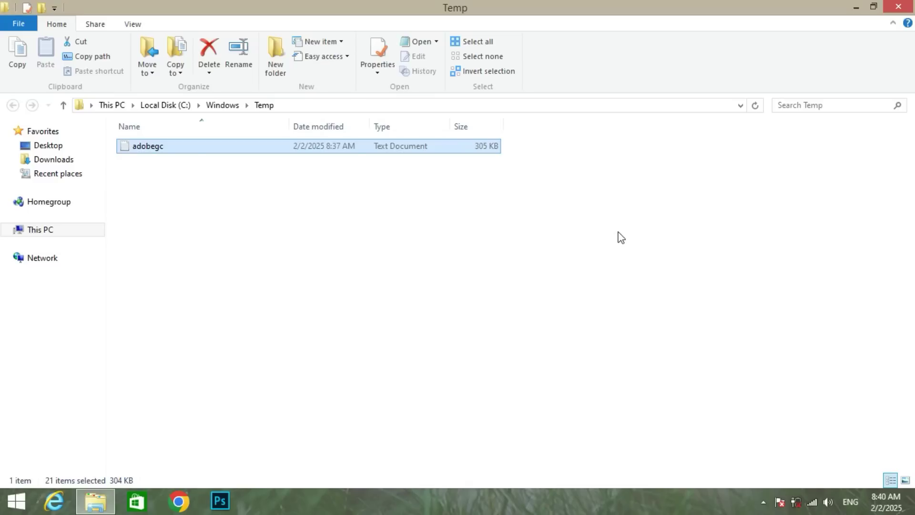
left_click(899, 6)
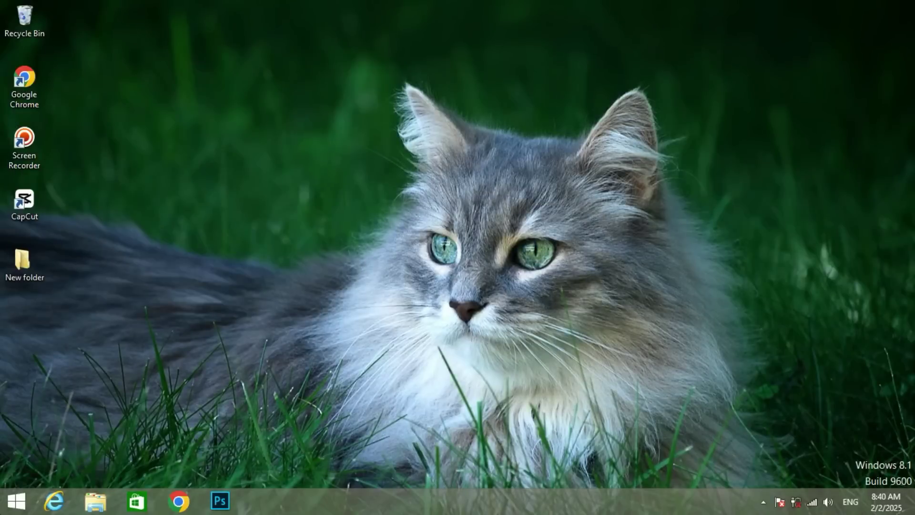
Open the user's local Temp folder by running the command %temp%.
key("super")
left_click(876, 60)
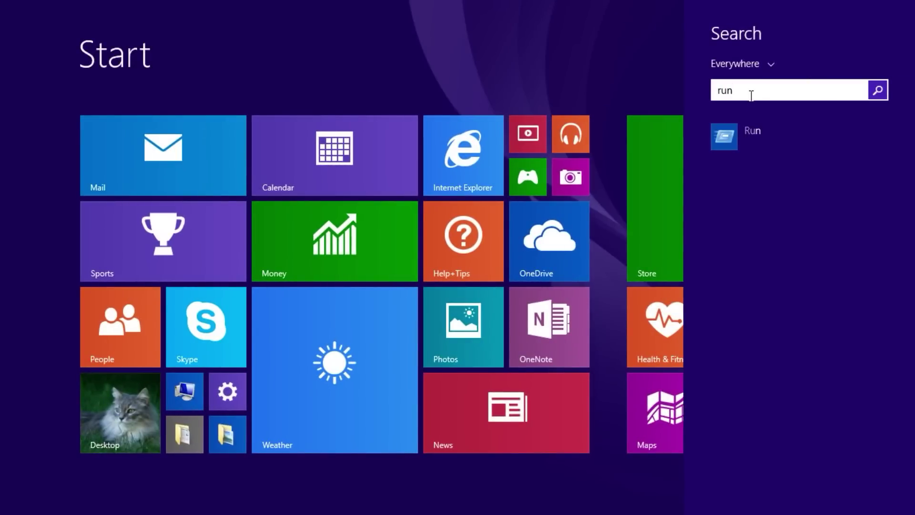
left_click(745, 141)
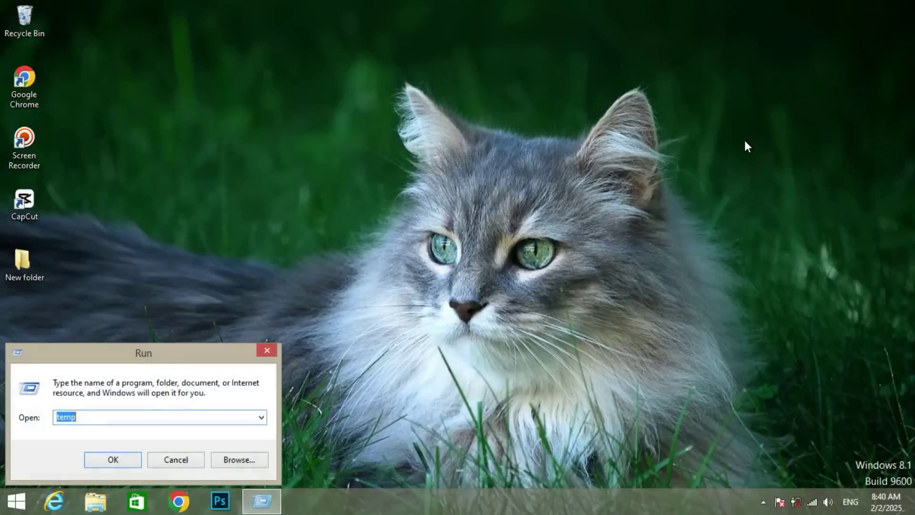
left_click_drag(111, 354, 457, 160)
left_click(439, 223)
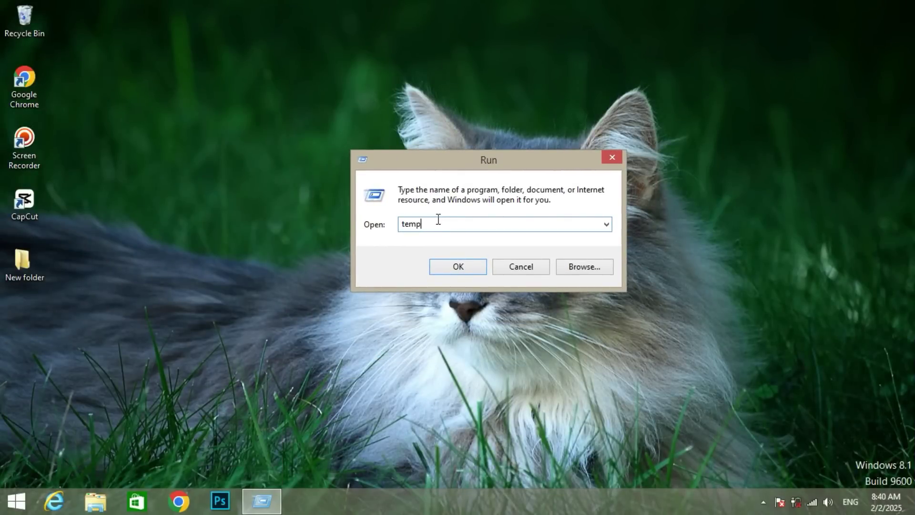
key("BackSpace")
key("BackSpace")
key("BackSpace")
key("BackSpace")
type("%")
left_click(441, 267)
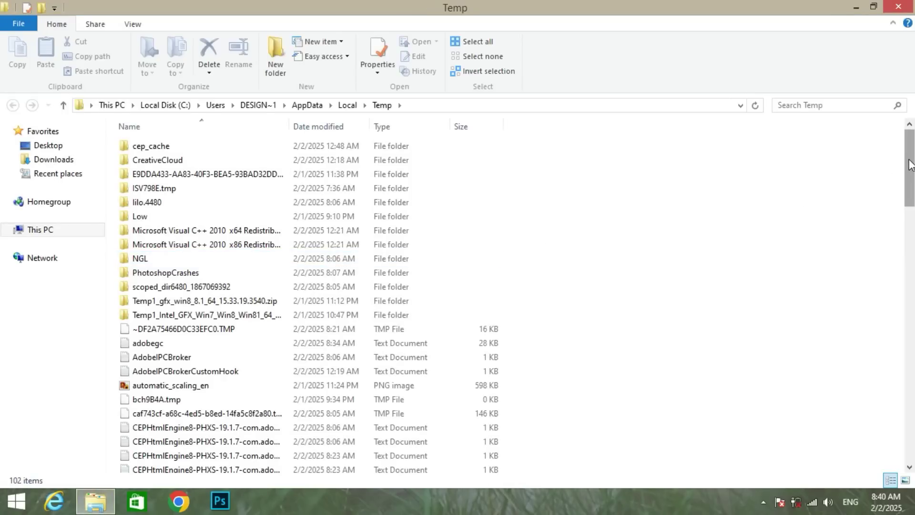
Delete everything in the user's local Temp folder, skipping all items that are in use, and close the folder.
left_click_drag(909, 168, 910, 446)
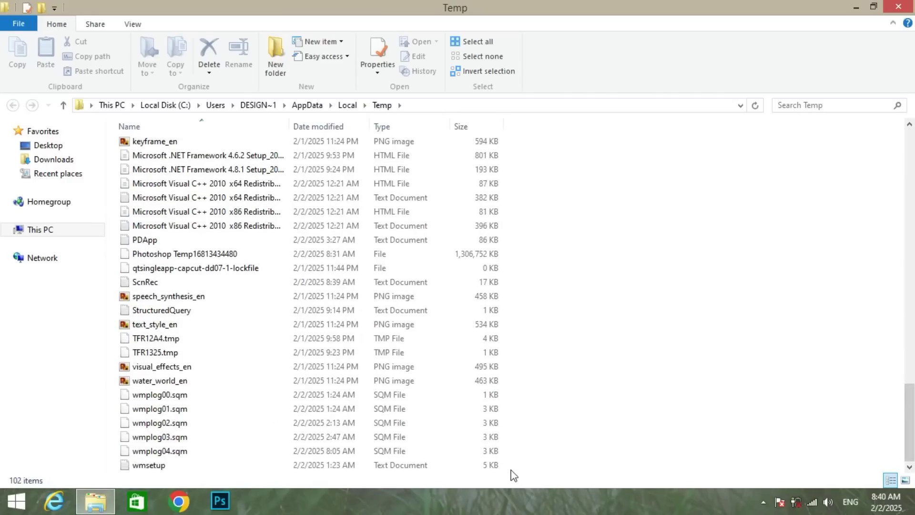
left_click_drag(512, 470, 492, 92)
right_click(283, 182)
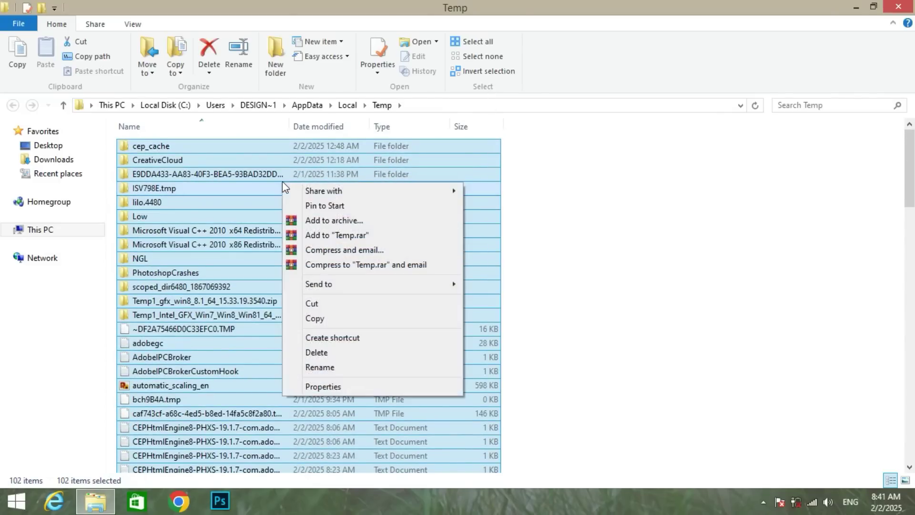
left_click(316, 354)
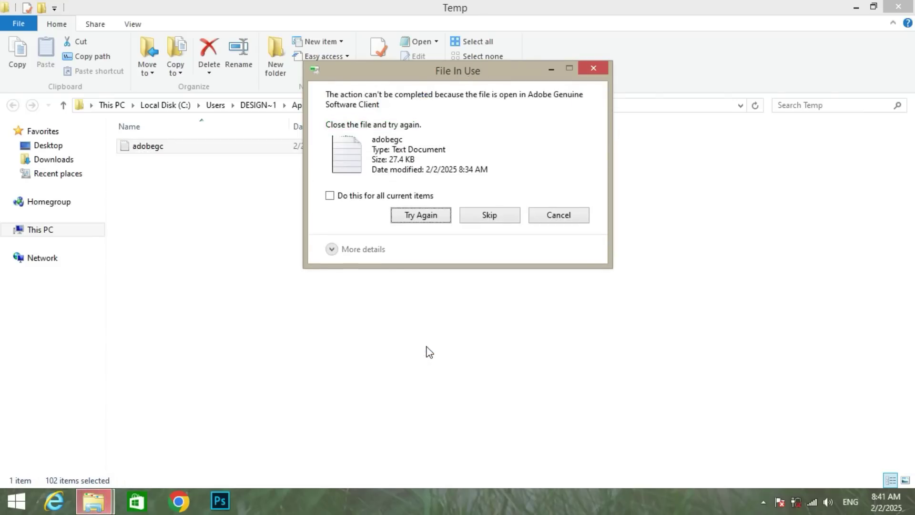
left_click(404, 196)
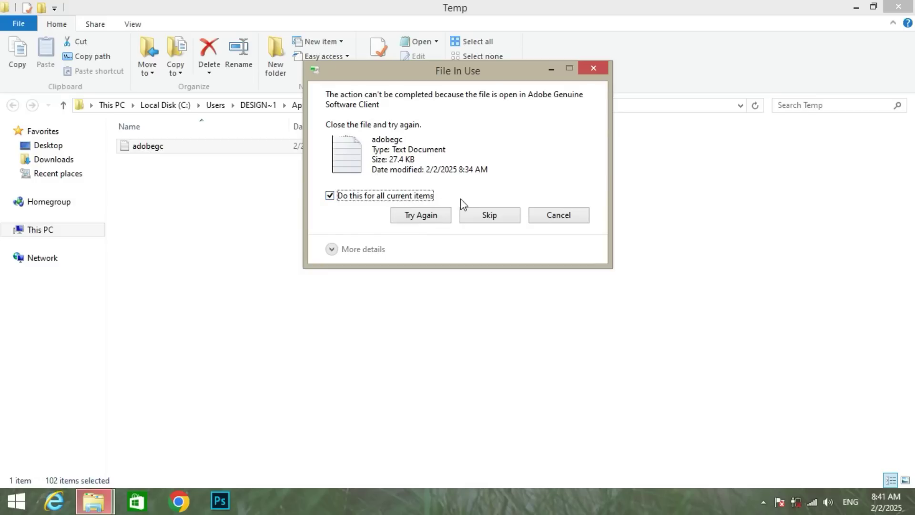
left_click(484, 216)
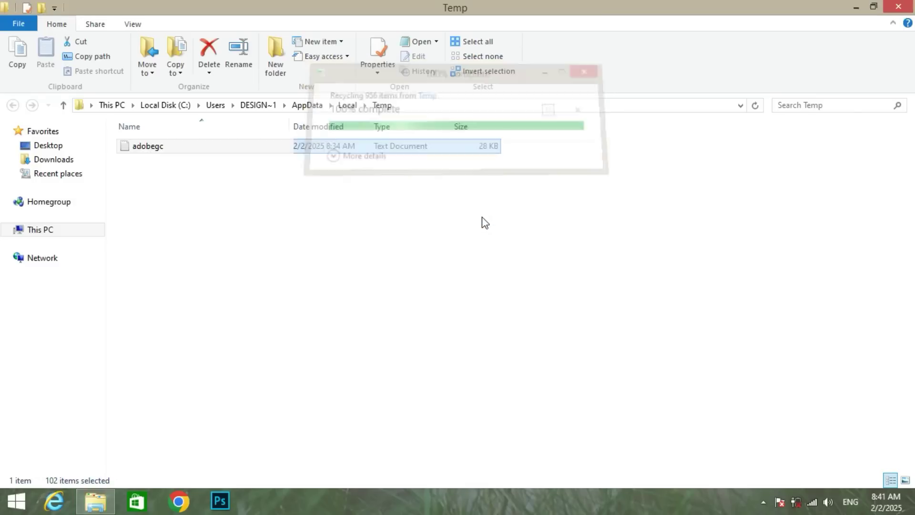
left_click(899, 7)
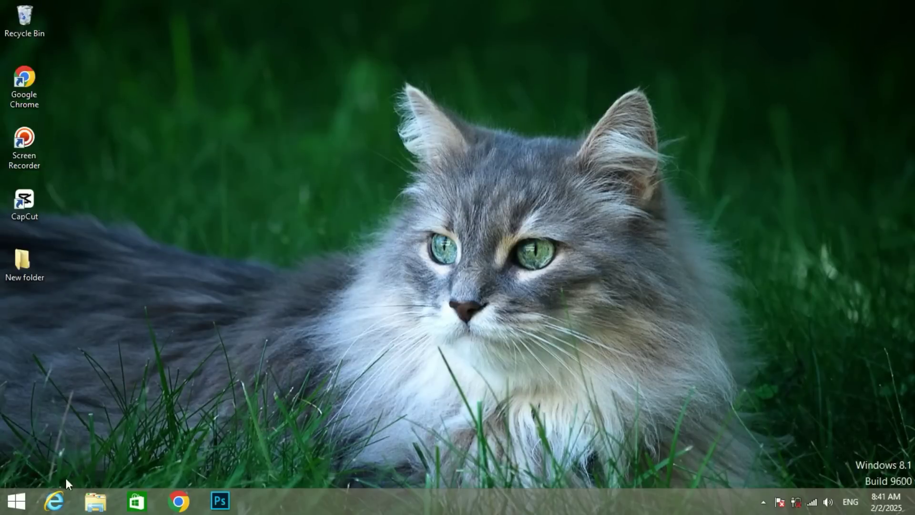
Open the Windows Prefetch folder by running the command prefetch, and grant permanent access to it.
left_click(14, 501)
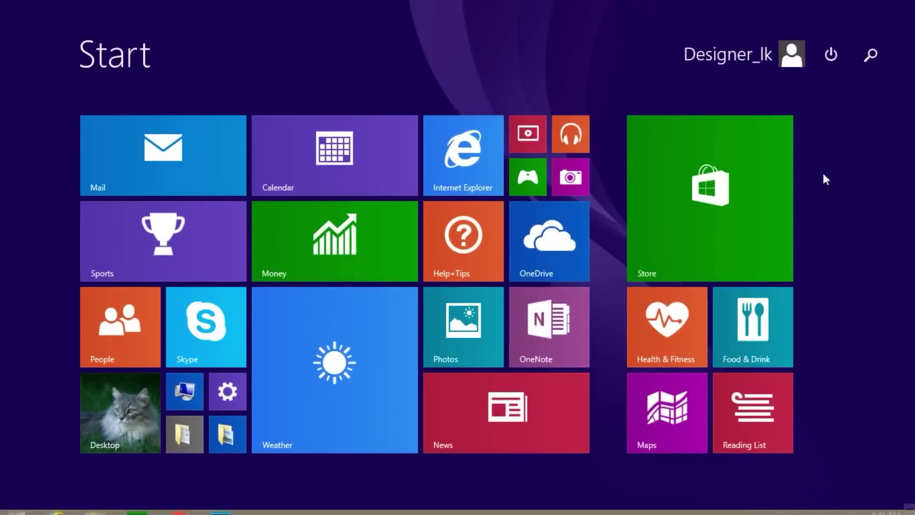
left_click(870, 54)
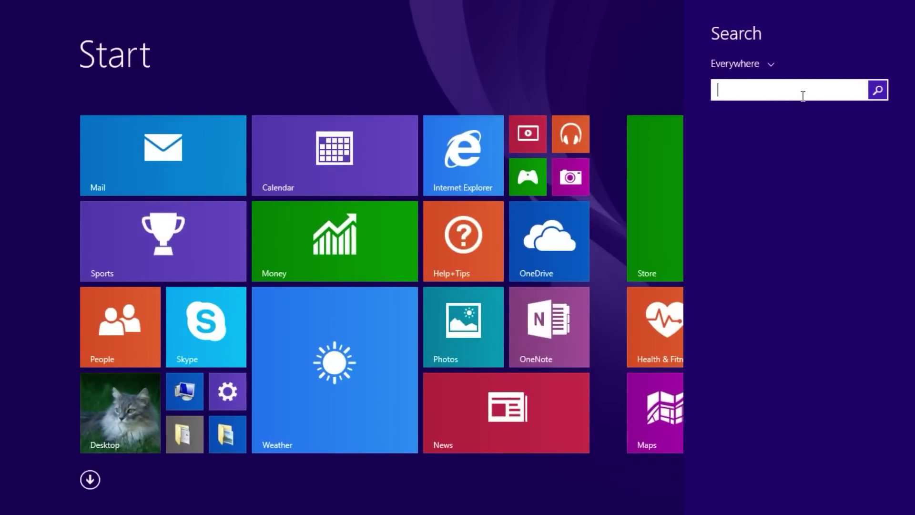
type("run")
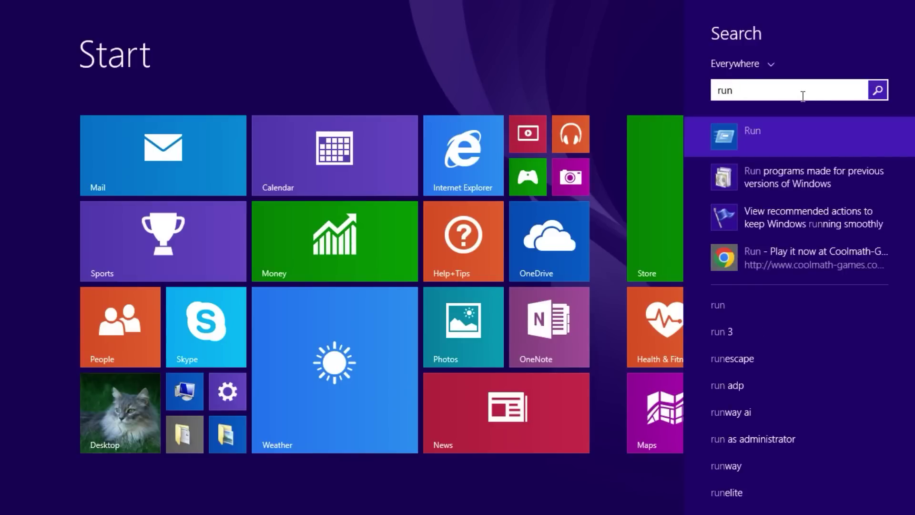
left_click(782, 133)
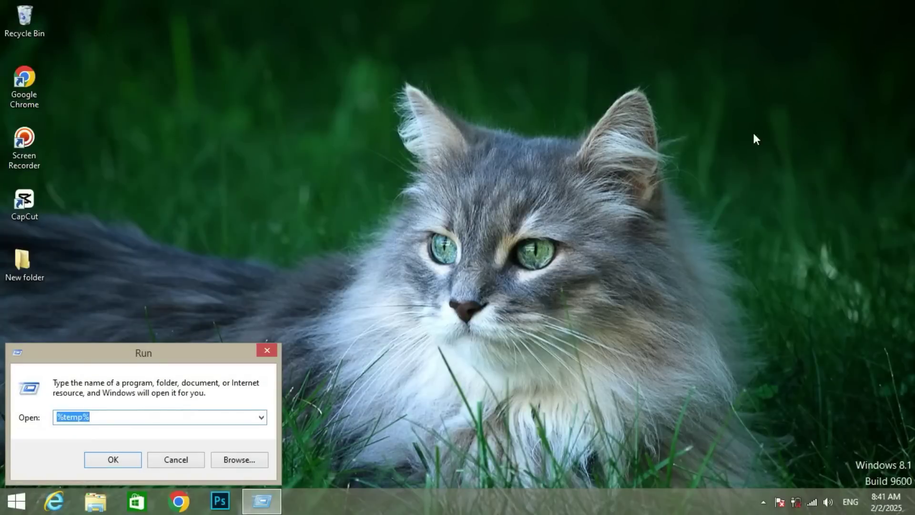
left_click_drag(127, 358, 477, 168)
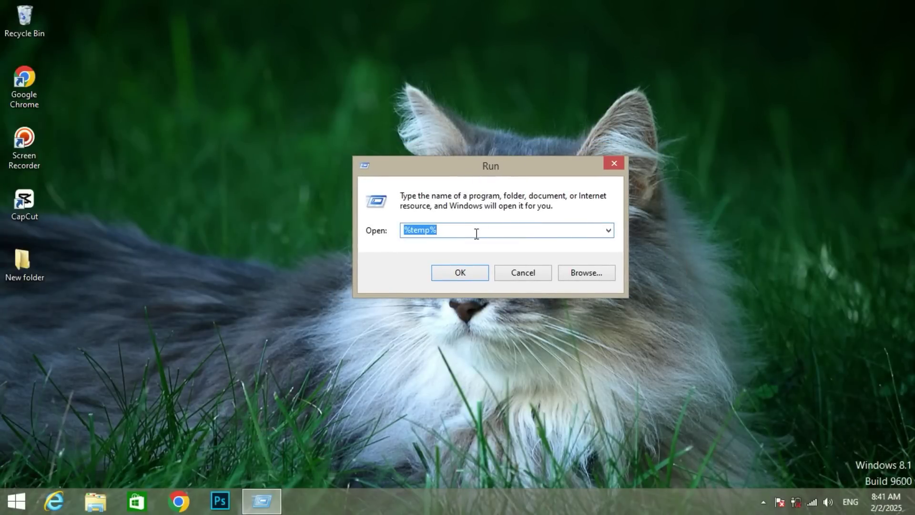
type("prefetch")
left_click(462, 275)
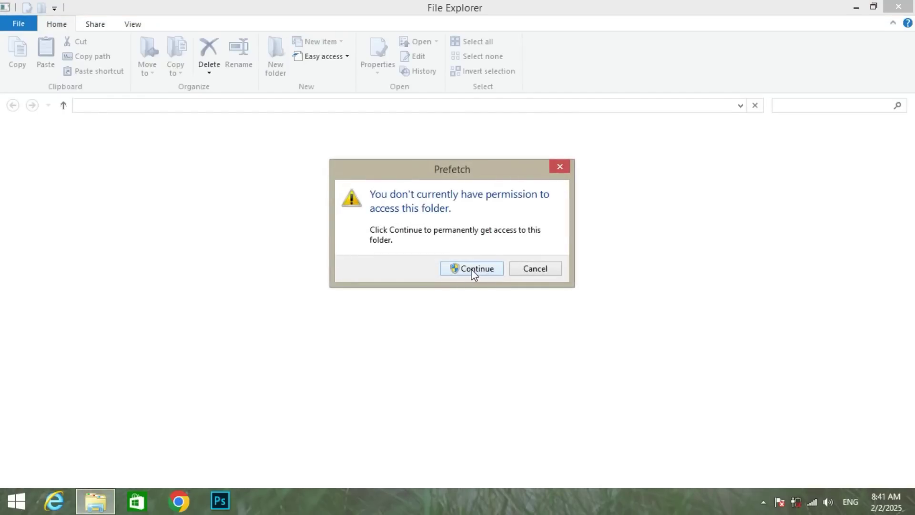
left_click(472, 269)
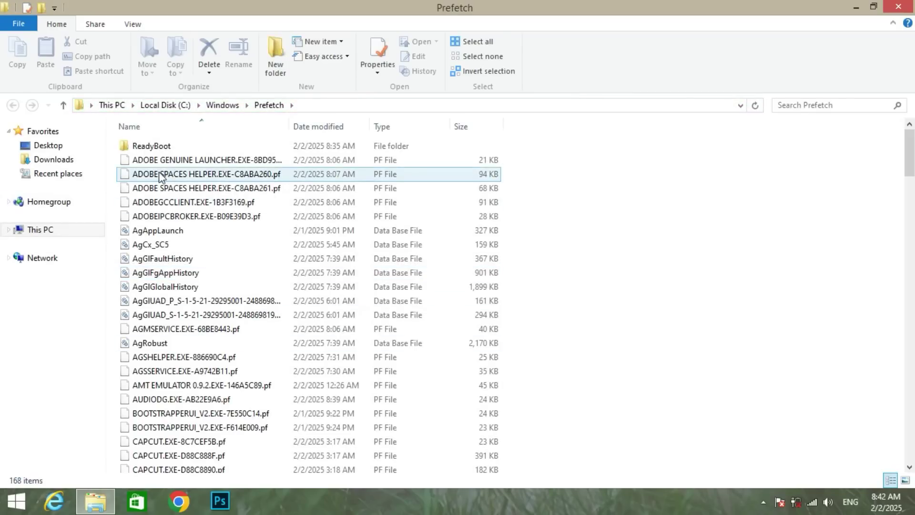
Delete everything in the Windows Prefetch folder, including the ReadyBoot subfolder, and close the folder.
scroll(170, 244, "down", 7)
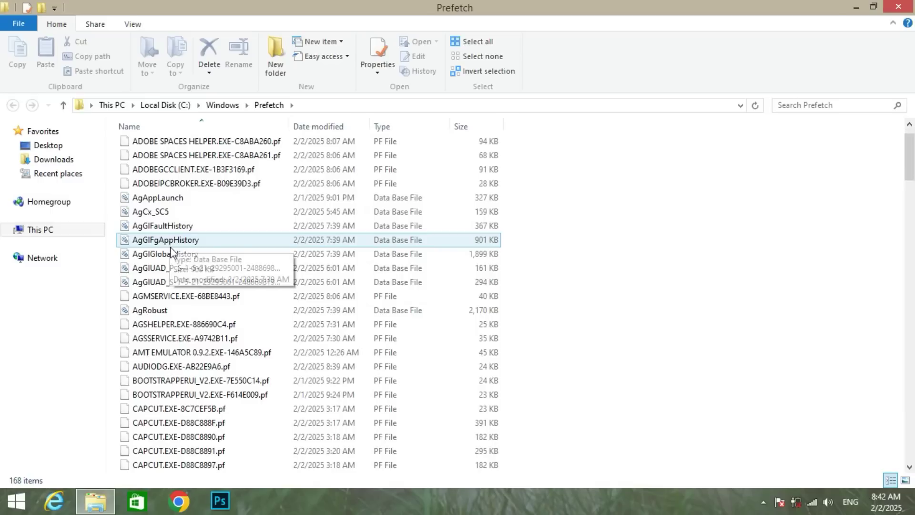
scroll(172, 255, "down", 11)
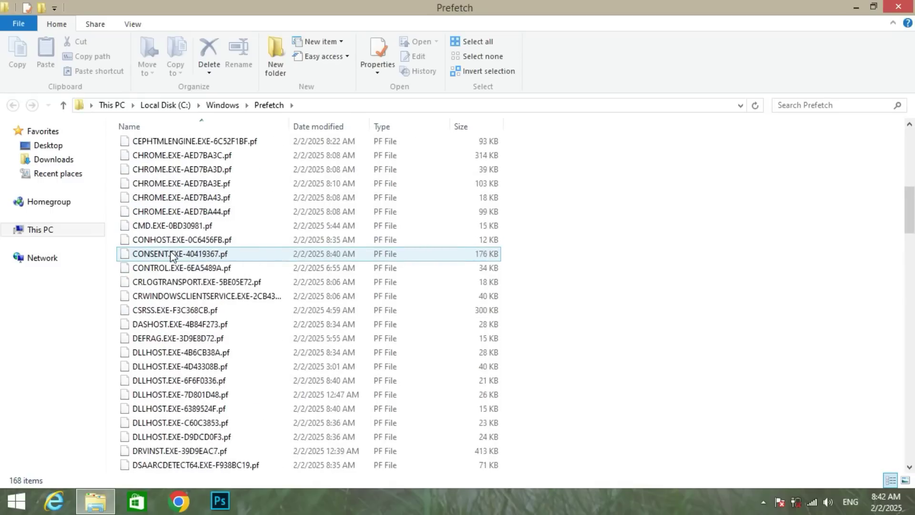
scroll(145, 267, "down", 11)
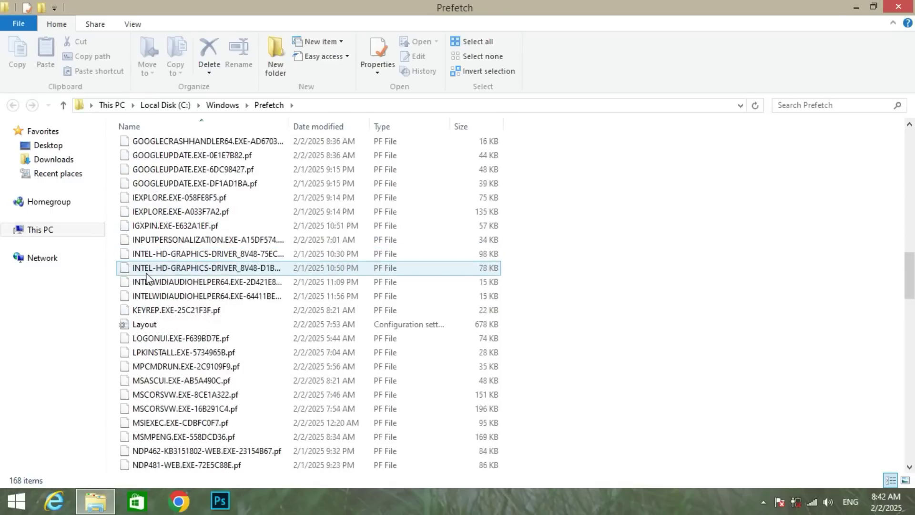
scroll(162, 305, "down", 13)
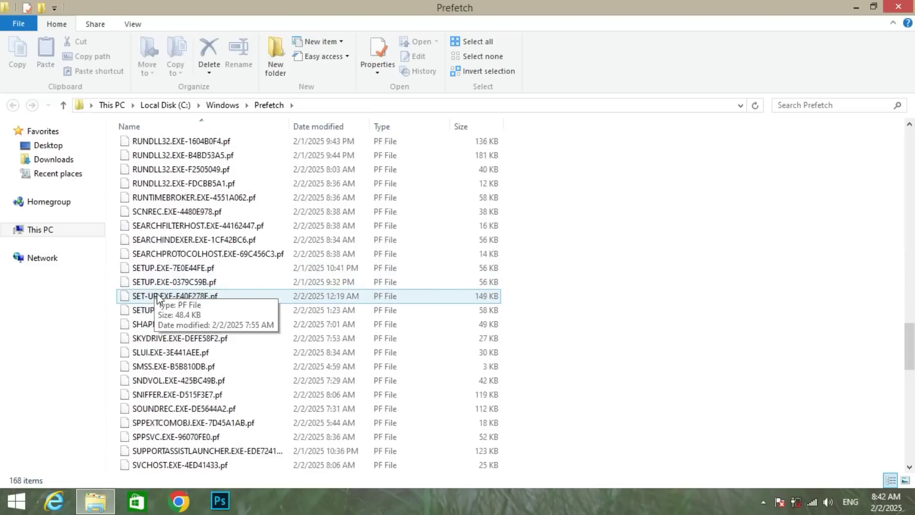
scroll(168, 318, "down", 6)
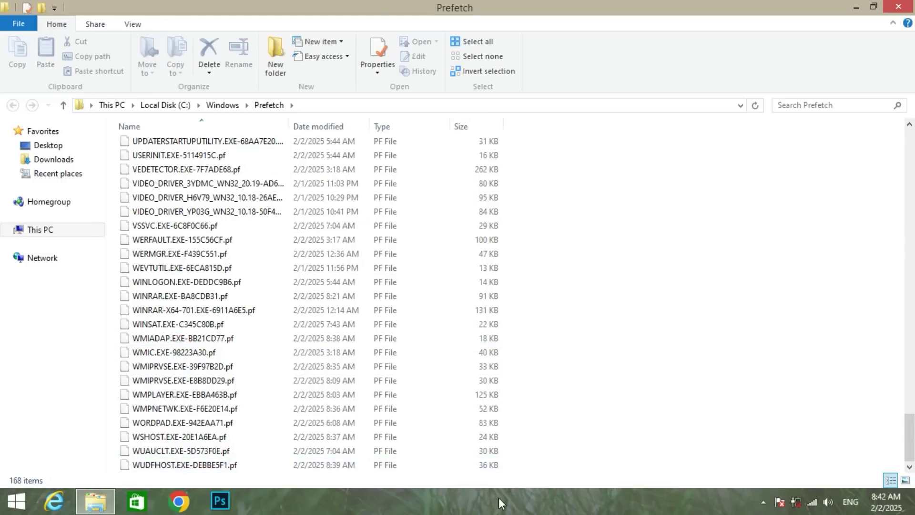
left_click_drag(507, 465, 193, 87)
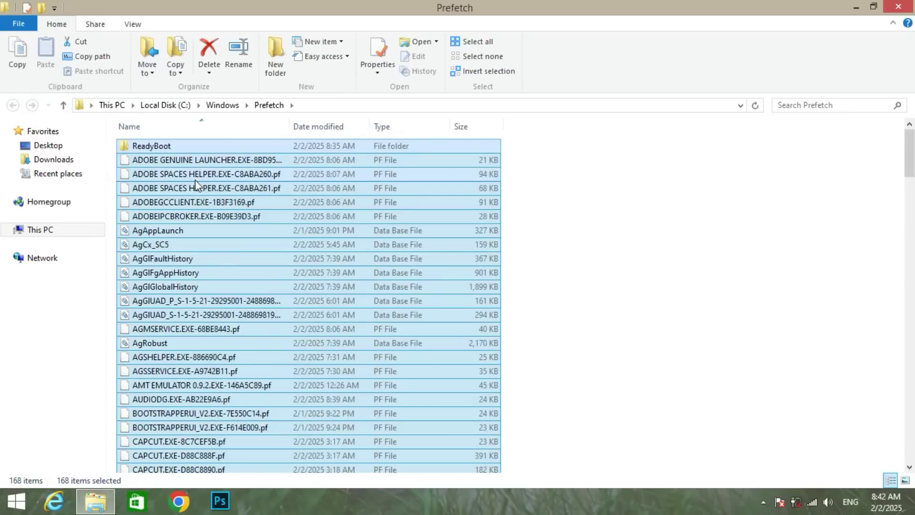
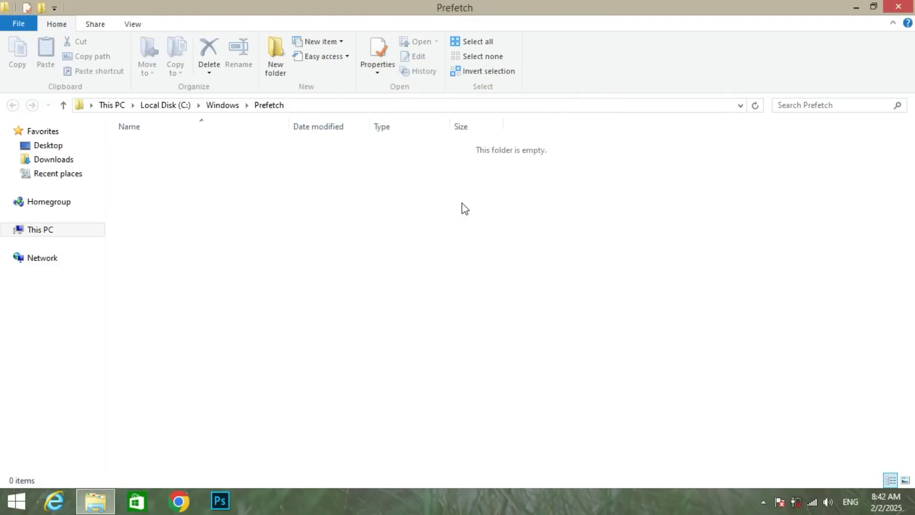
left_click(911, 4)
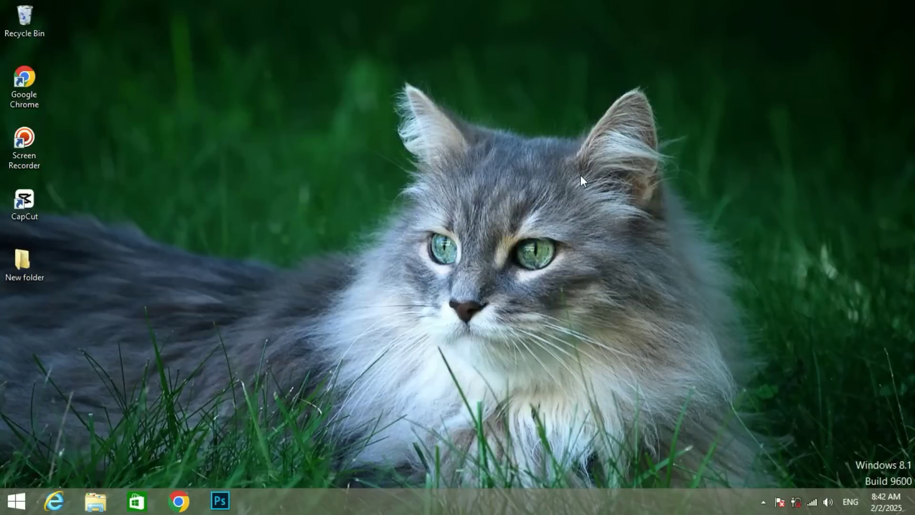
Review the deleted items in the Recycle Bin and permanently empty it, expanding the details of the deletion progress.
double_click(28, 18)
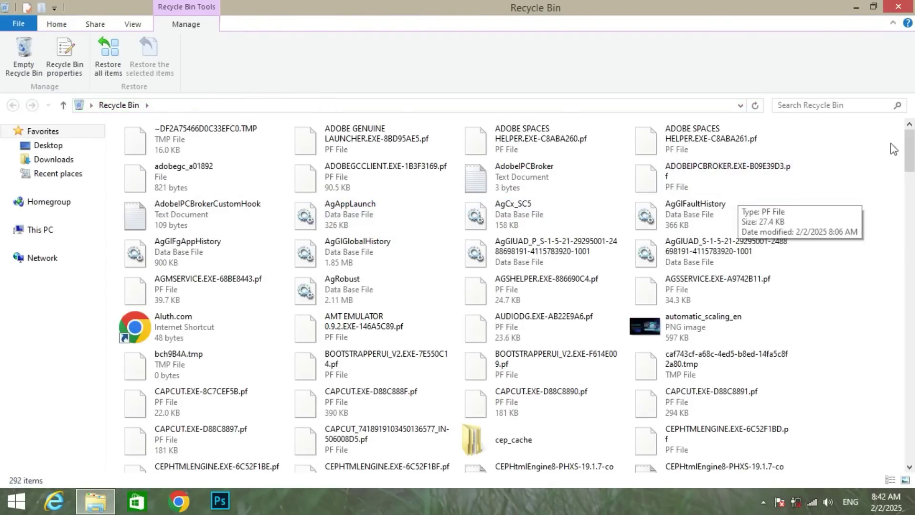
left_click_drag(913, 151, 912, 289)
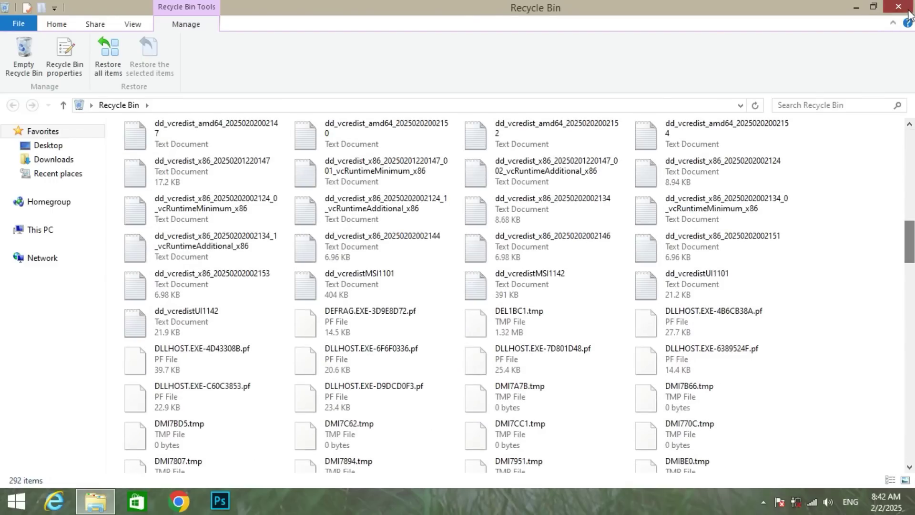
left_click(899, 7)
right_click(27, 18)
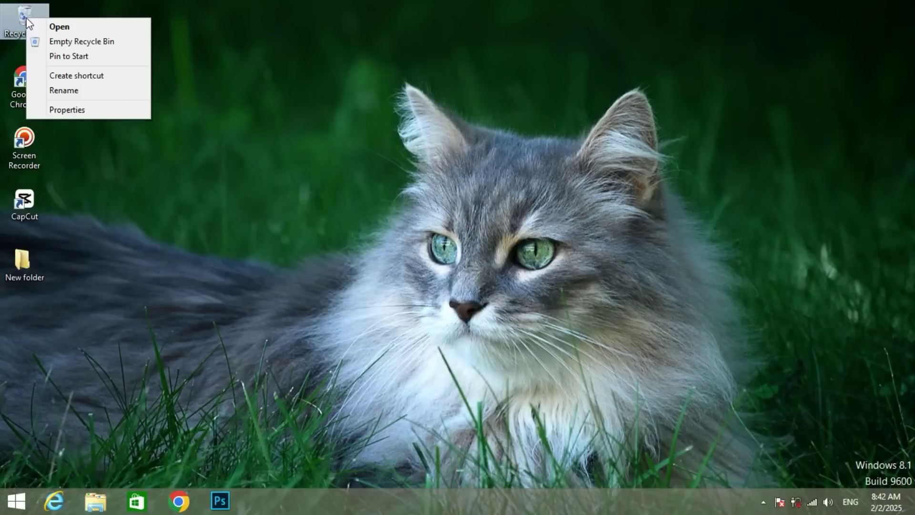
left_click(86, 43)
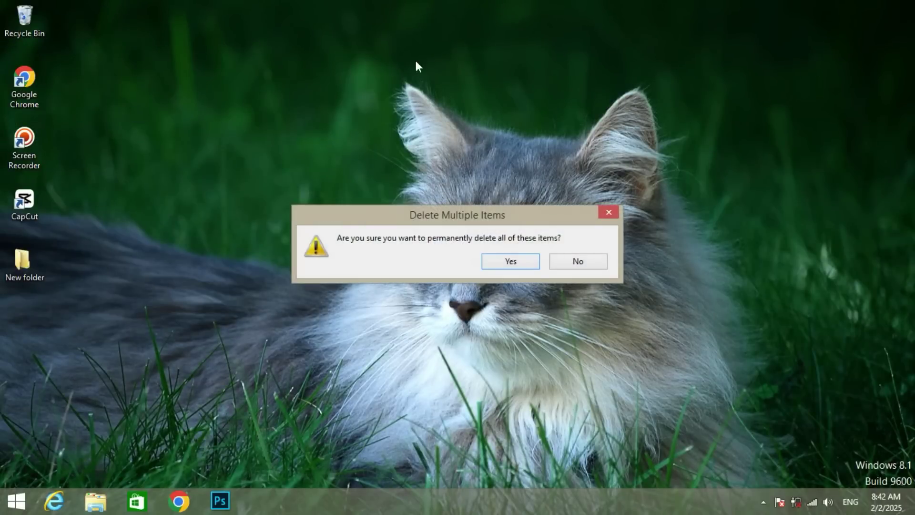
left_click(509, 262)
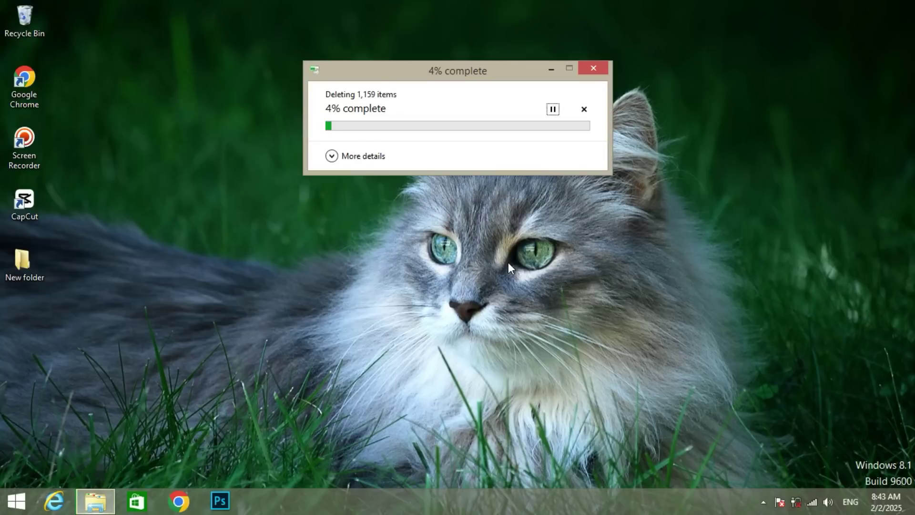
left_click(358, 158)
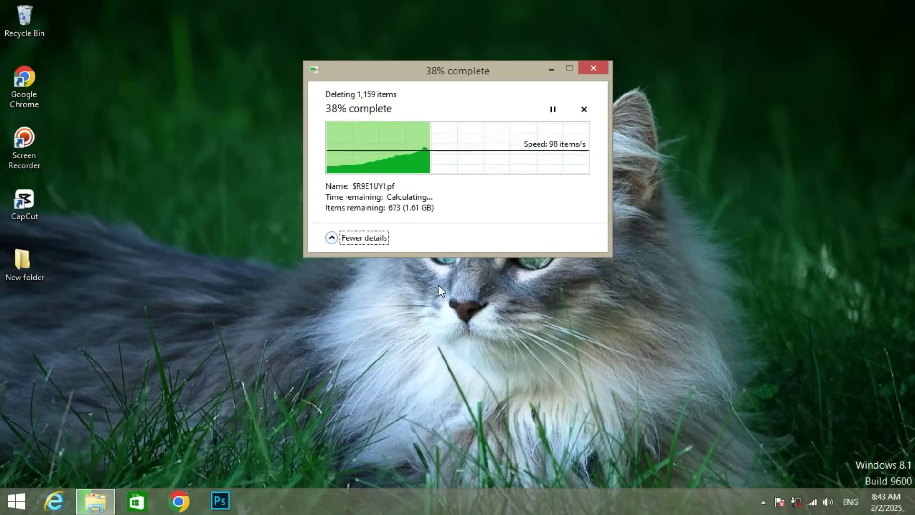